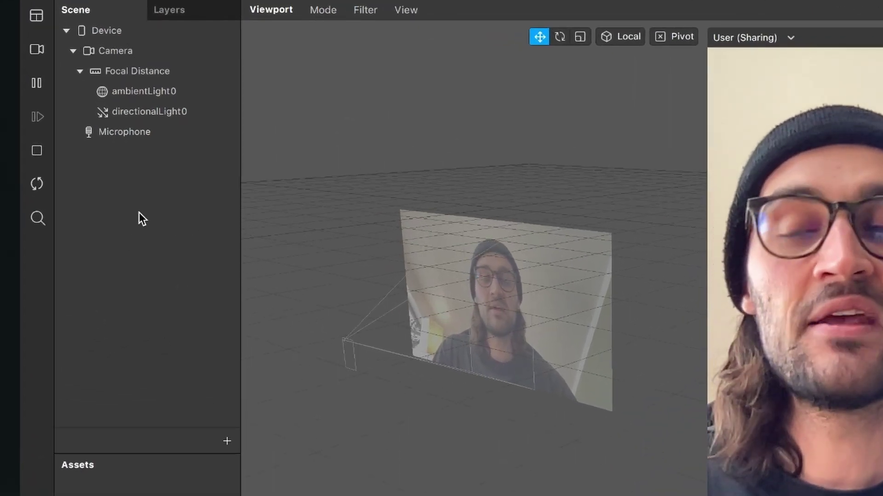
Give the Camera texture extraction and Person segmentation, creating cameraTexture0 and segmentationMaskTexture0
click(129, 52)
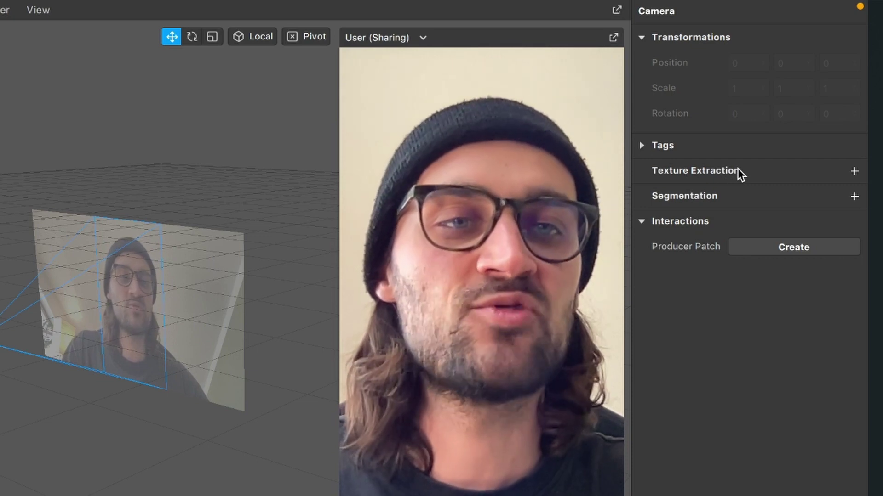
click(855, 172)
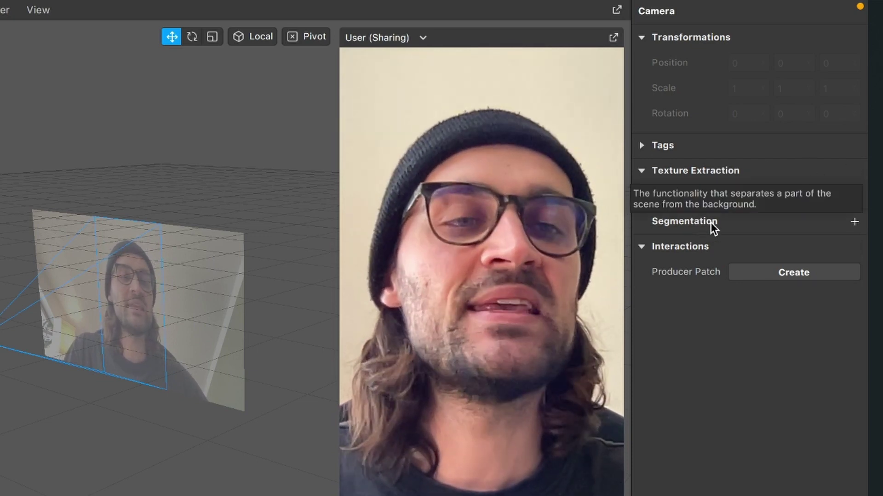
click(855, 225)
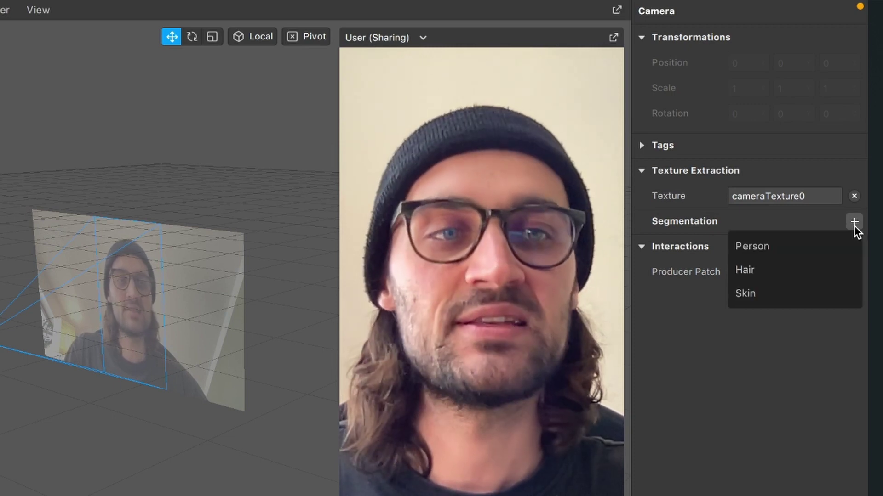
click(818, 242)
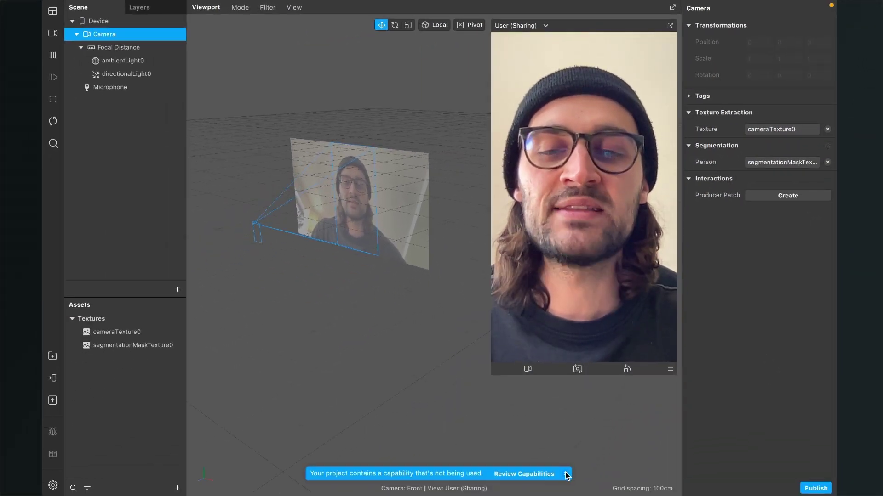
click(566, 474)
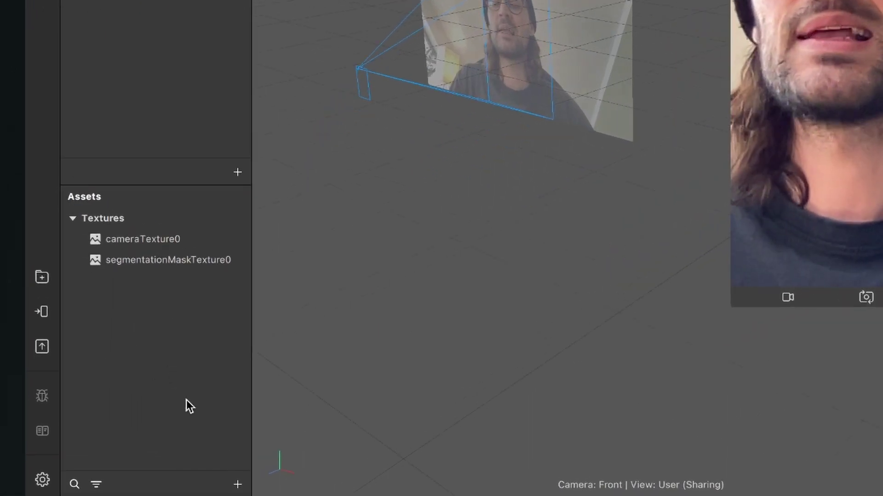
Create a new material named Person that uses the Flat shader
click(237, 484)
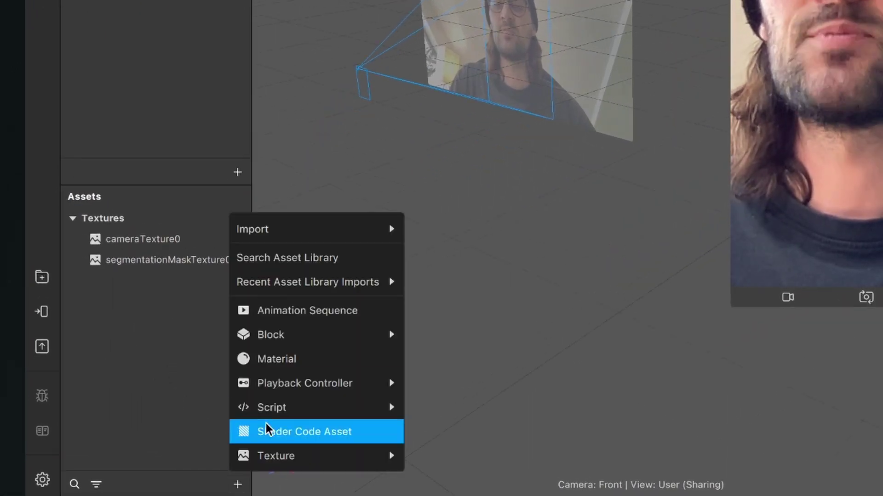
click(298, 360)
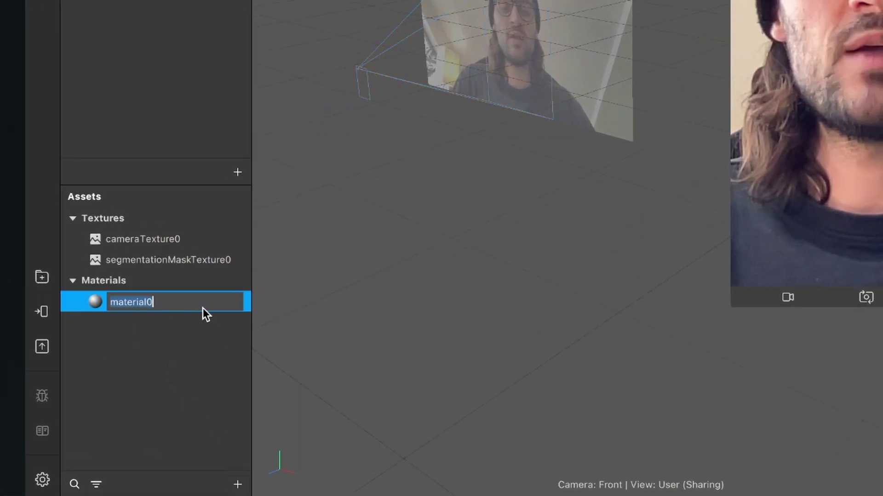
text(Person)
key(Return)
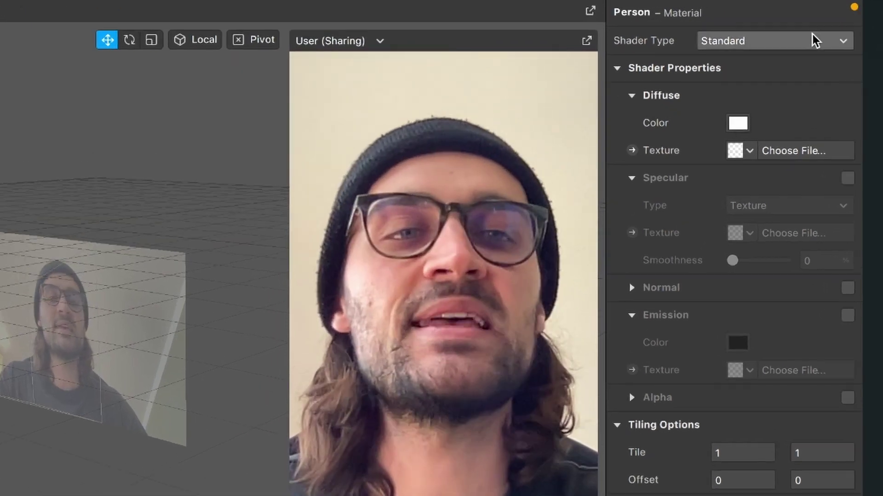
click(808, 26)
click(800, 46)
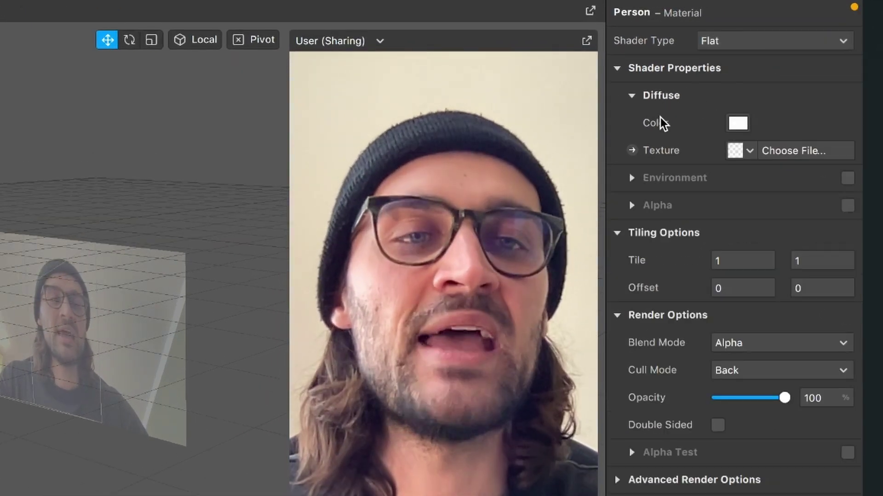
Set Person's diffuse texture to cameraTexture0 and enable alpha with segmentationMaskTexture0
click(749, 151)
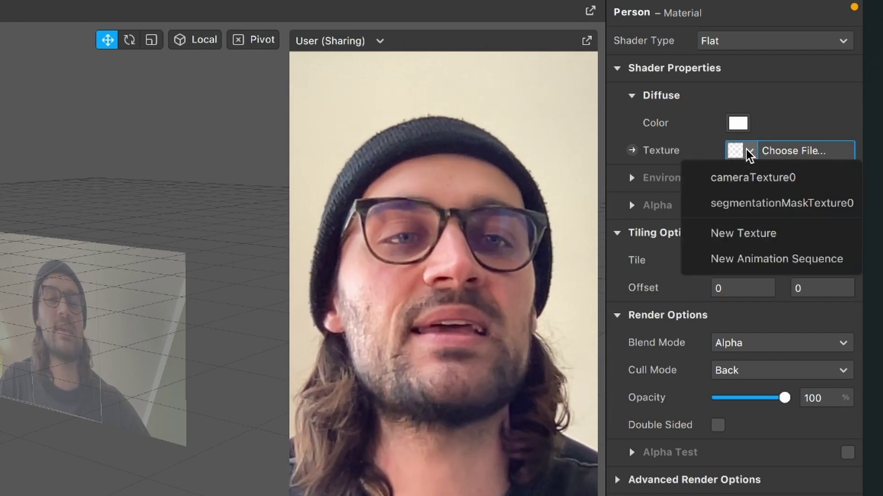
click(741, 178)
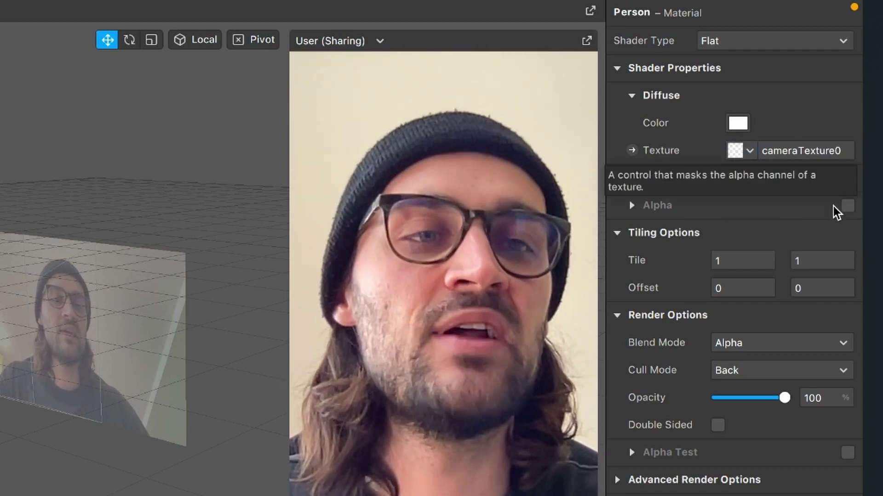
click(847, 206)
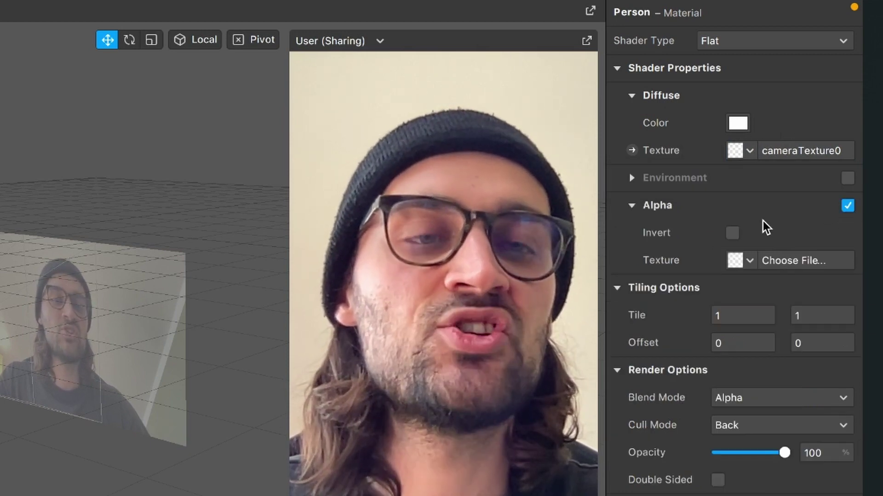
click(749, 263)
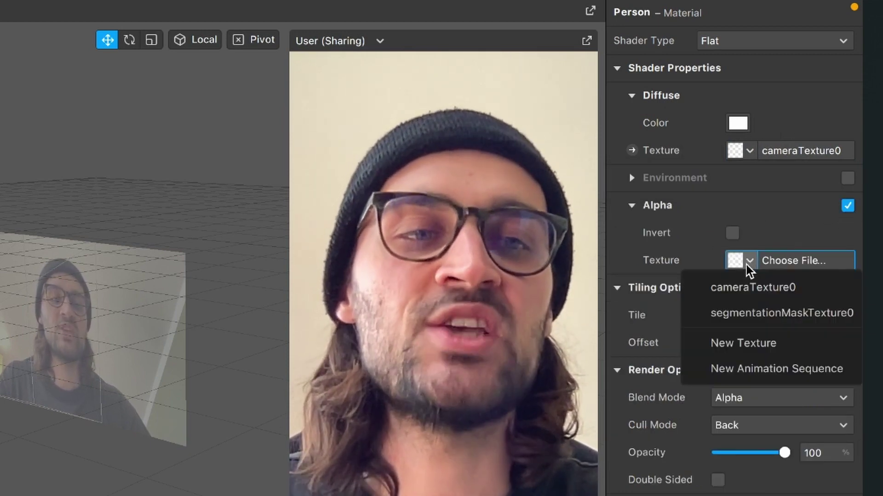
click(743, 313)
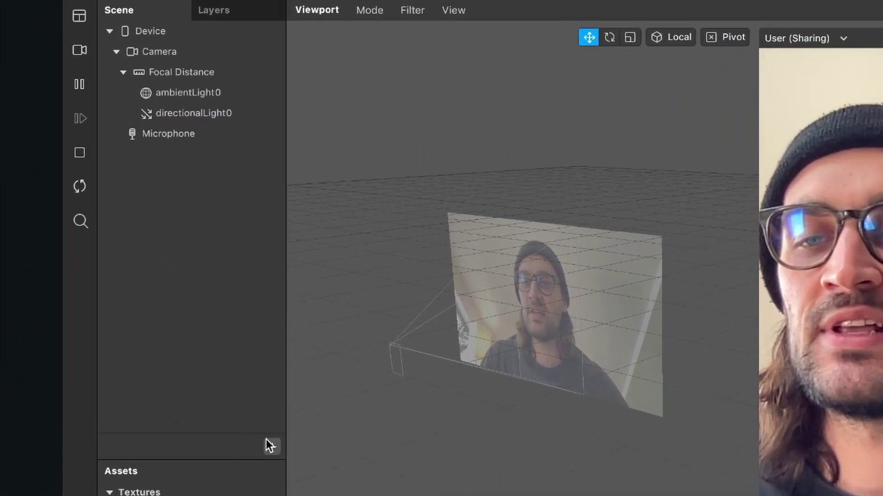
Insert a Rectangle into the scene by searching 'Re' in the add-object dialog
click(270, 445)
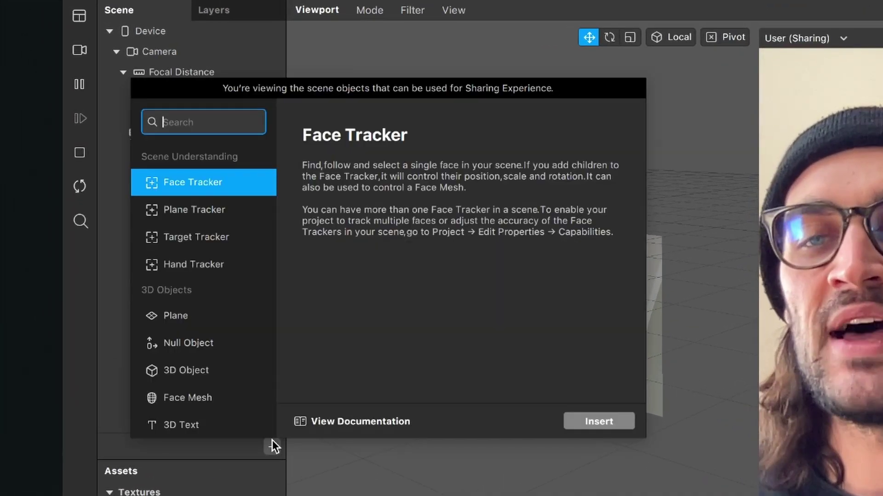
text(Rec)
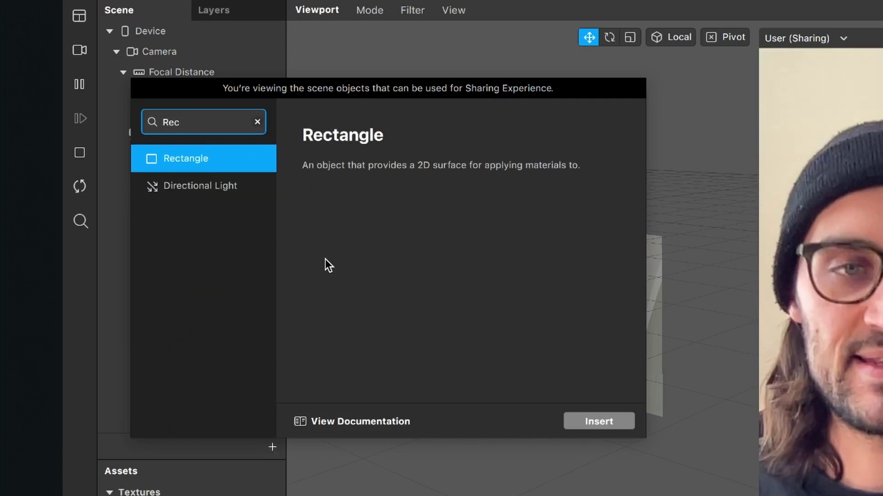
key(Return)
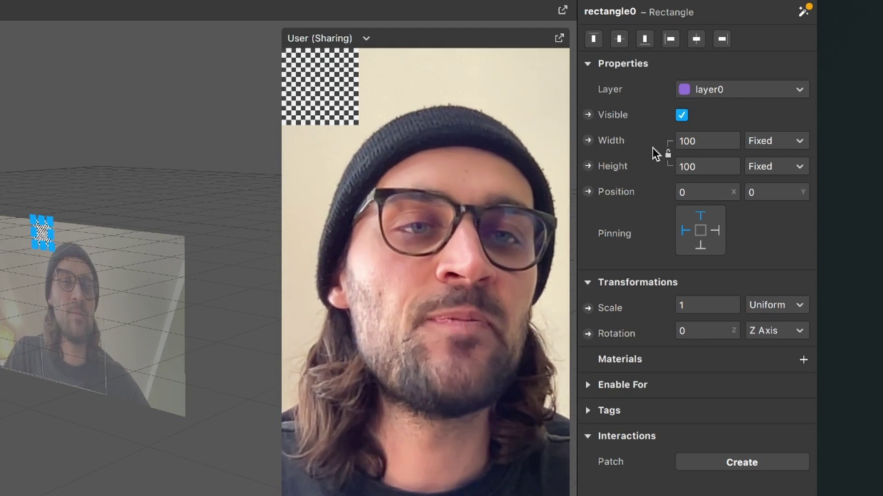
Stretch rectangle0 to fill the screen width and height, and assign it the Person material
click(747, 141)
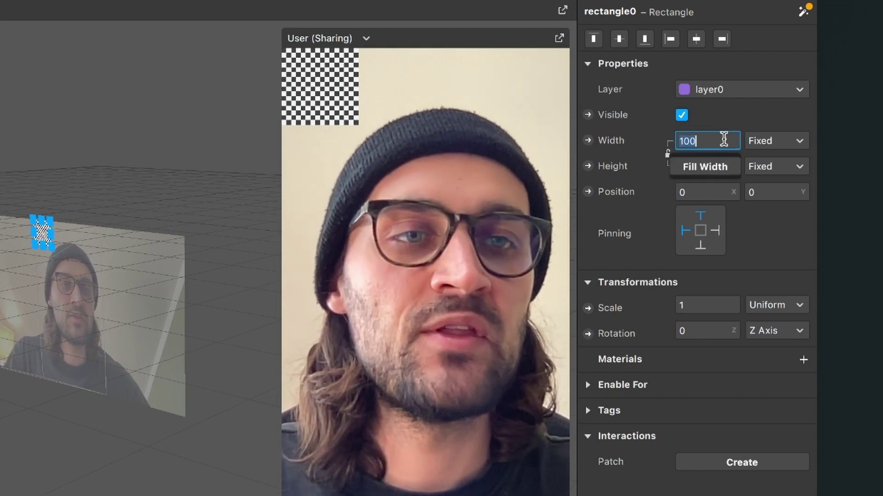
click(704, 154)
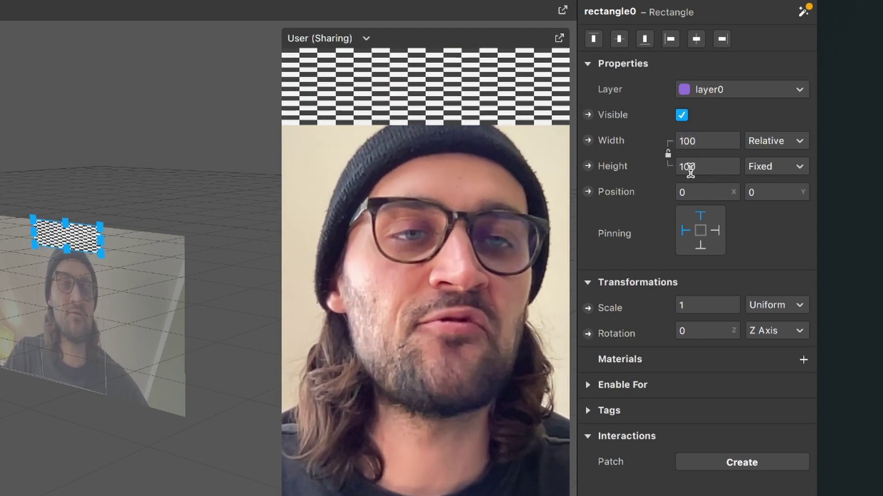
click(689, 166)
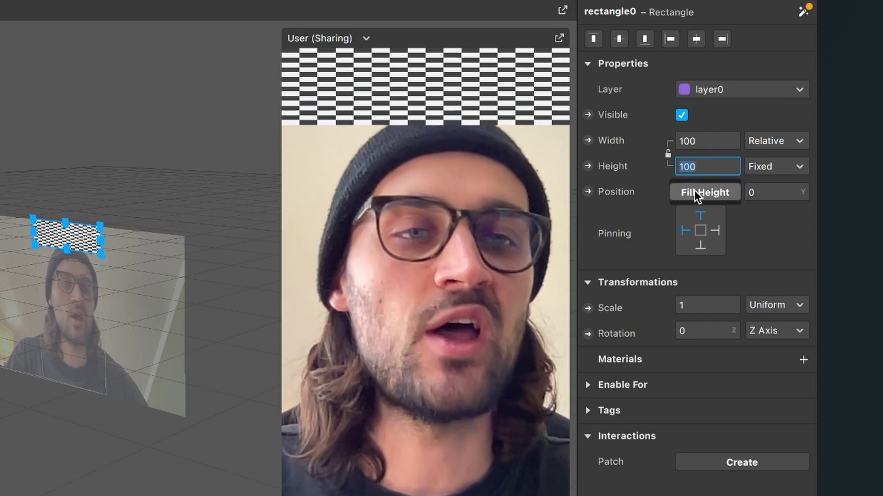
click(697, 191)
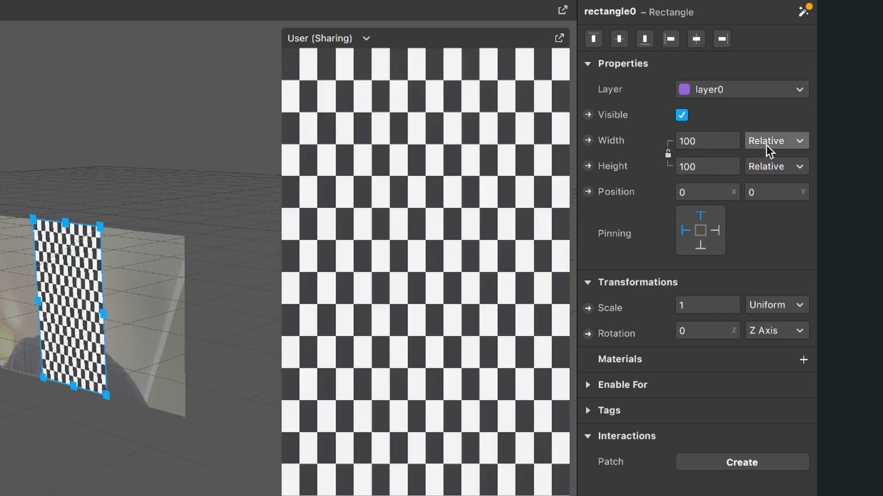
click(789, 144)
click(783, 162)
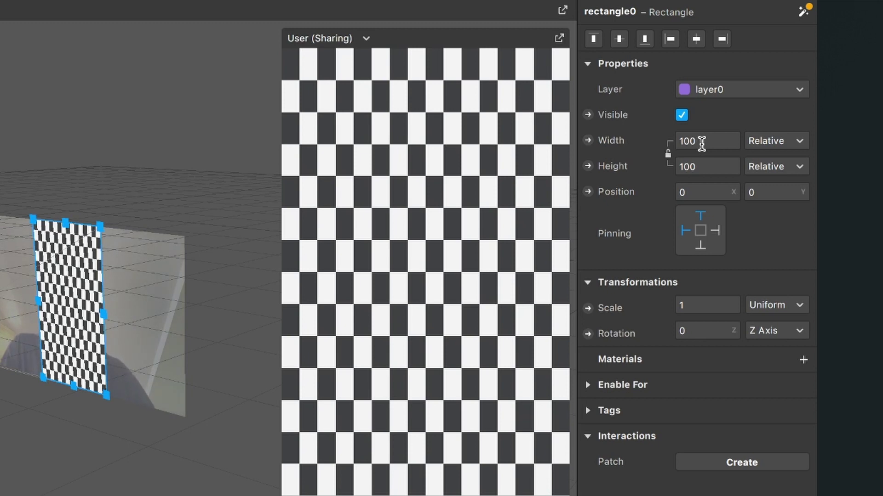
click(801, 361)
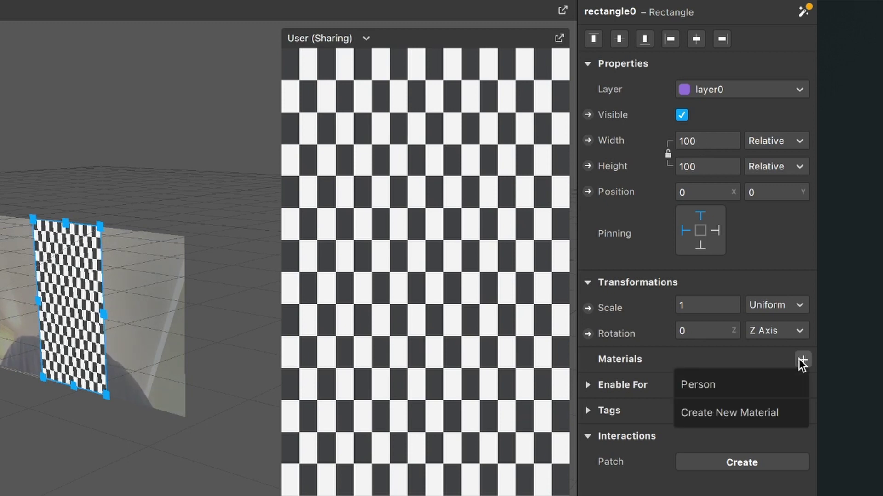
click(749, 382)
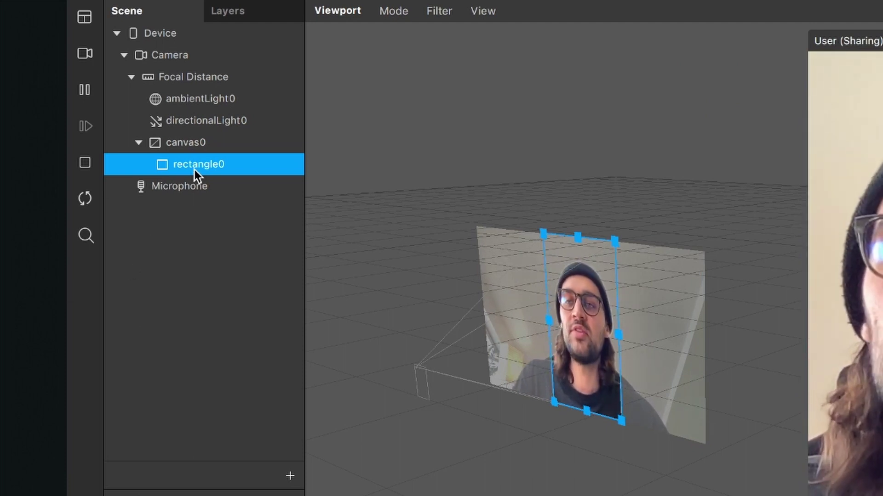
Duplicate rectangle0 to create rectangle1, then reselect rectangle0
right_click(194, 169)
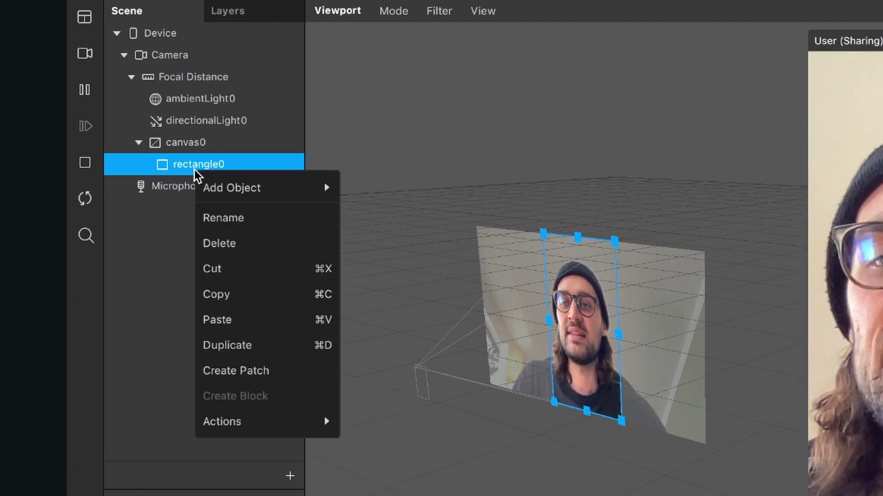
click(252, 345)
click(209, 185)
click(211, 164)
click(211, 187)
click(211, 167)
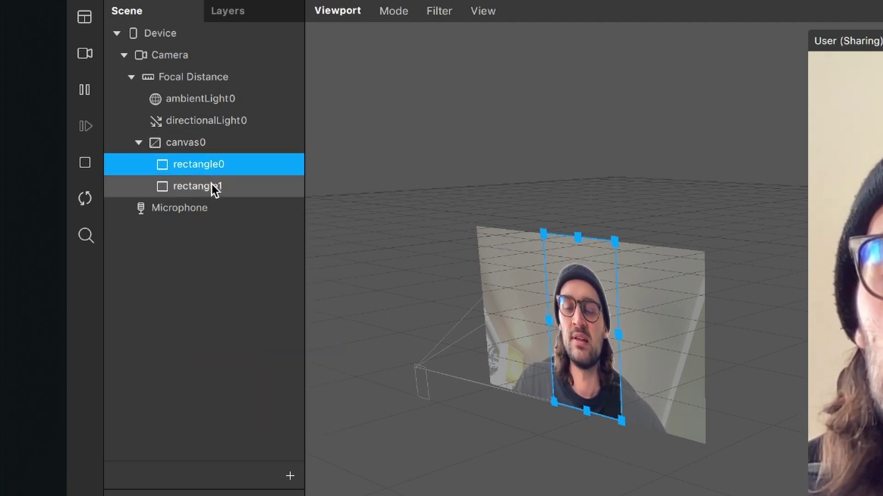
click(211, 185)
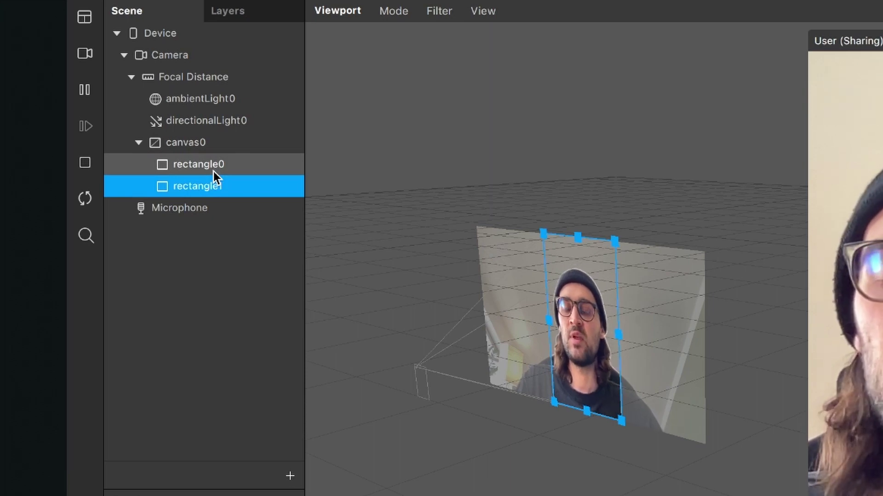
click(213, 172)
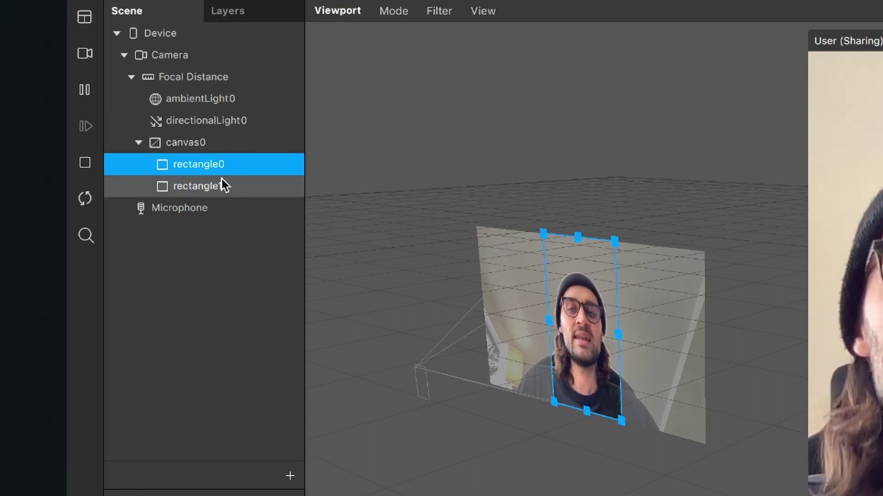
scroll(506, 340, down, 5)
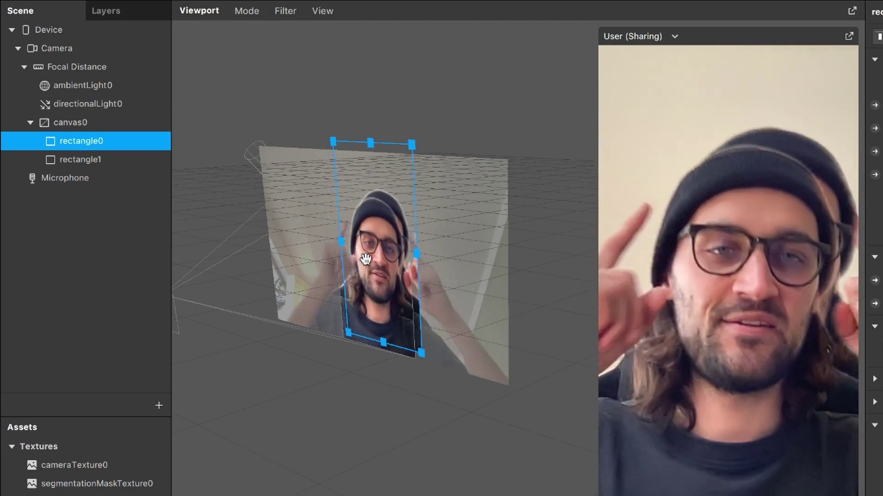
Nudge rectangle0 in the viewport, then drag rectangle1 upward to position 10, -17
drag(366, 260, 388, 241)
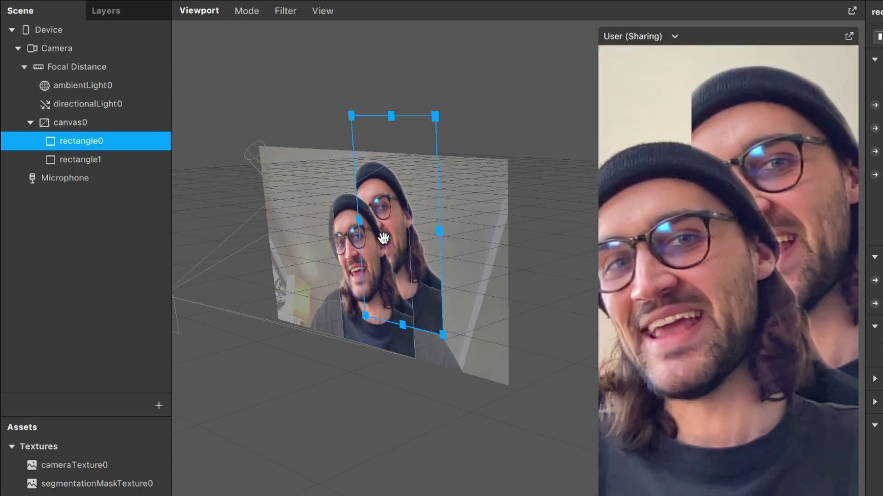
drag(392, 213, 390, 226)
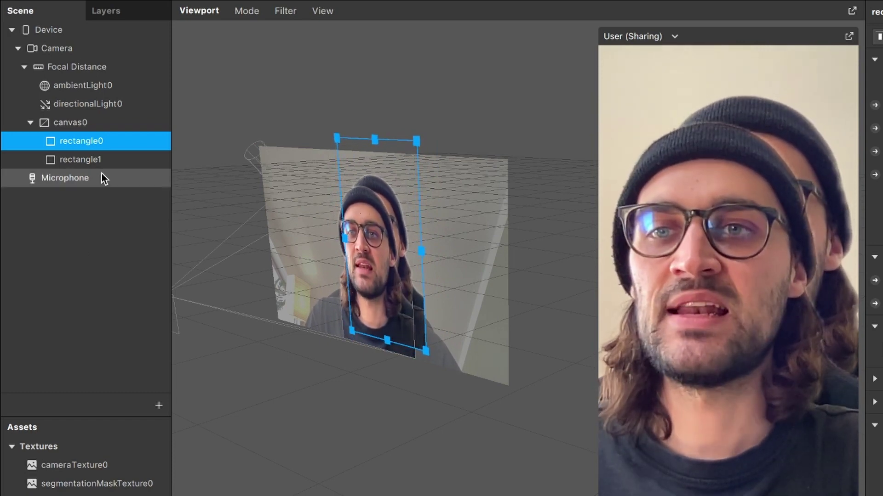
click(98, 161)
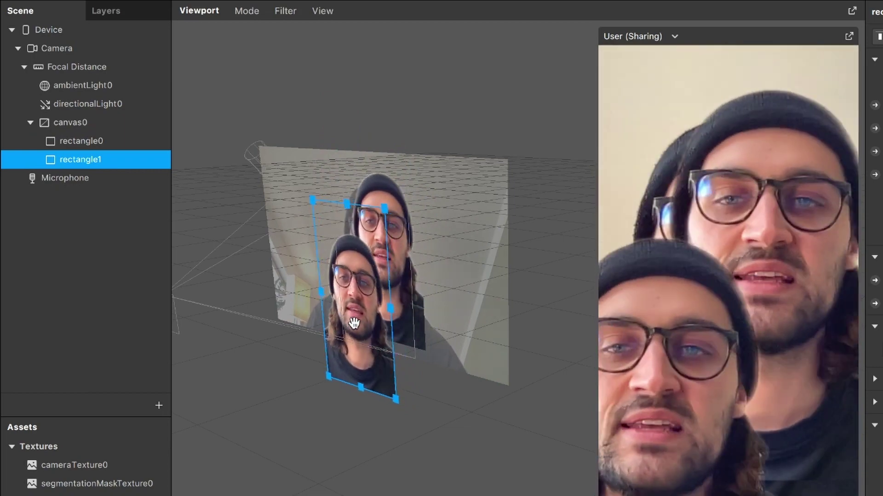
drag(354, 323, 373, 275)
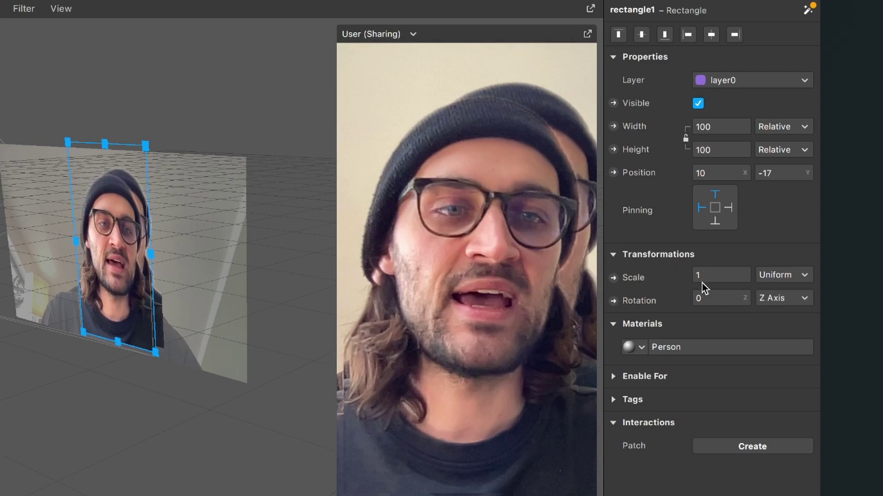
Set rectangle1's scale to 0,7, after trying 0,5 and 2, and its rotation to 90
click(744, 275)
text(0,)
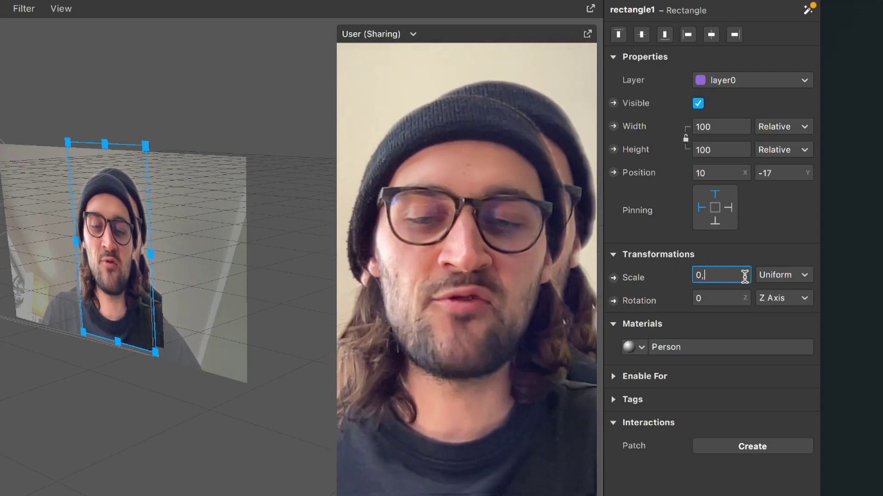
text(5)
key(Return)
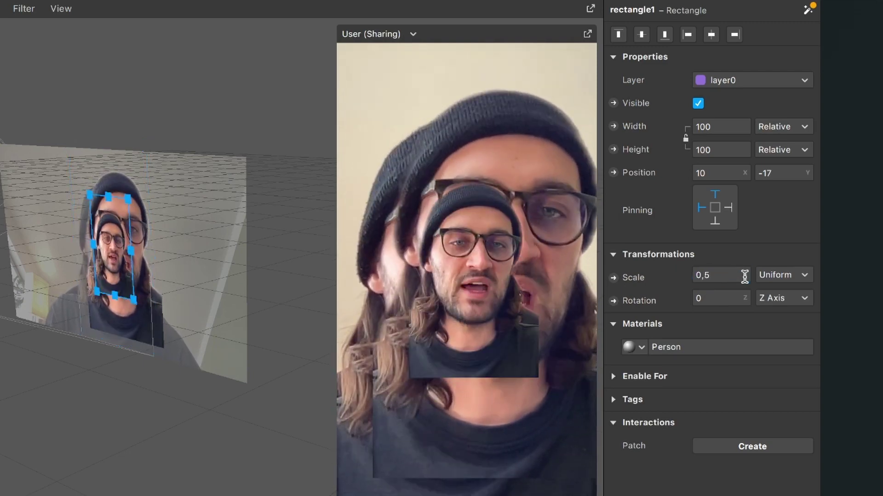
click(744, 276)
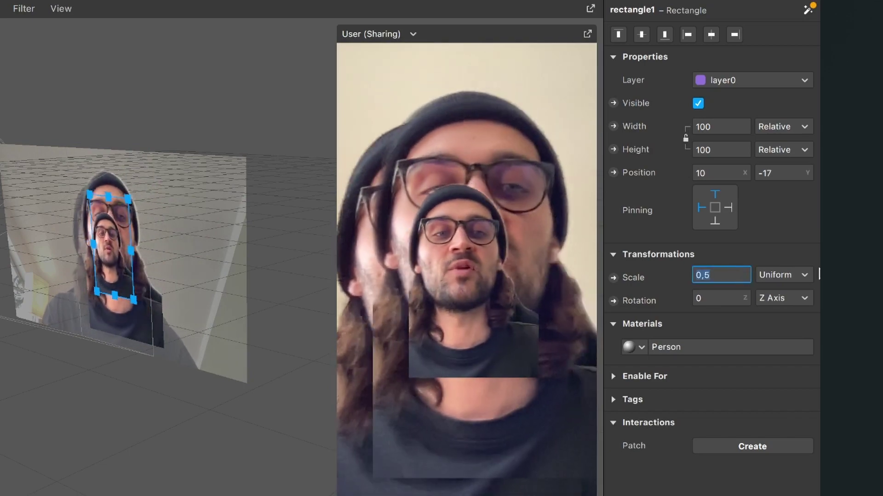
key(BackSpace)
text(2)
key(Return)
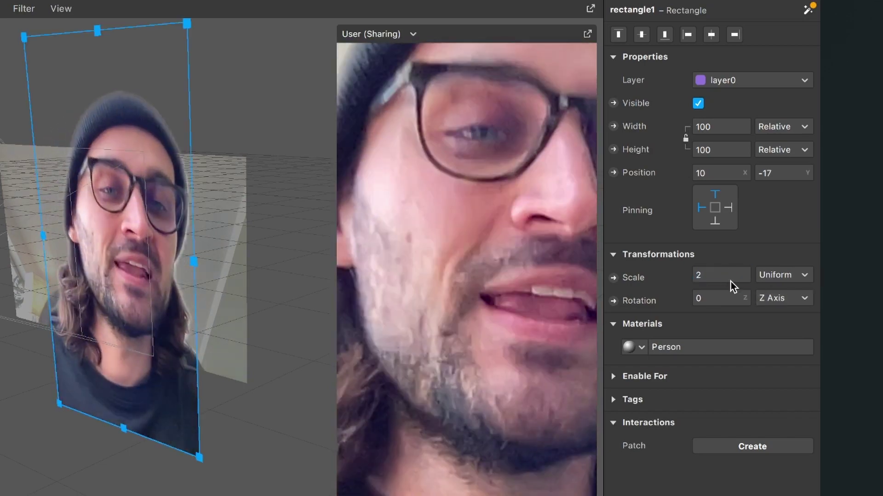
double_click(713, 275)
text(0,)
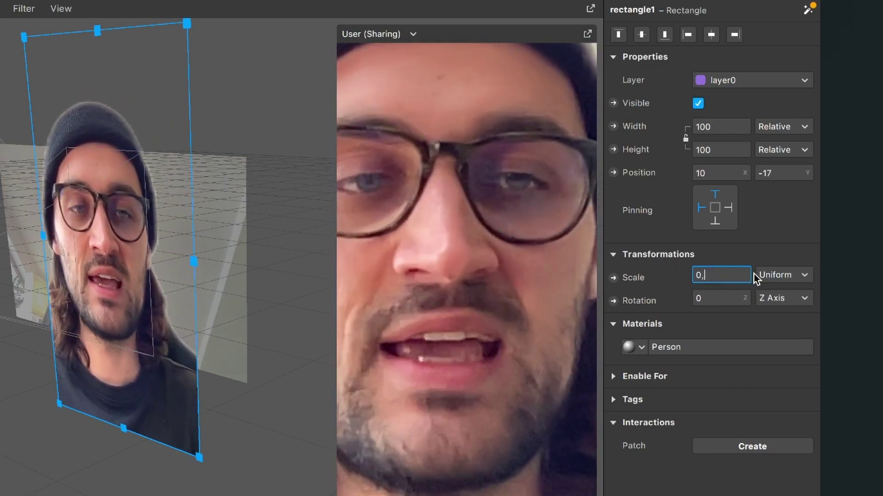
text(7)
key(Return)
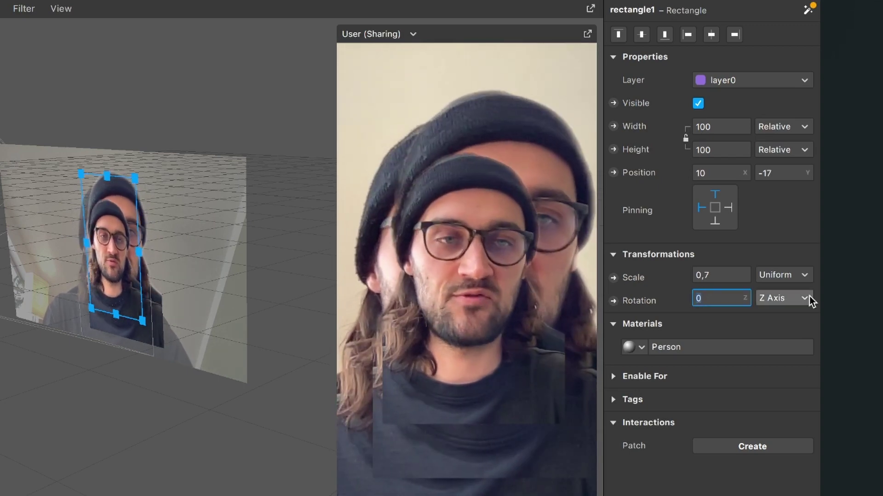
text(90)
key(Return)
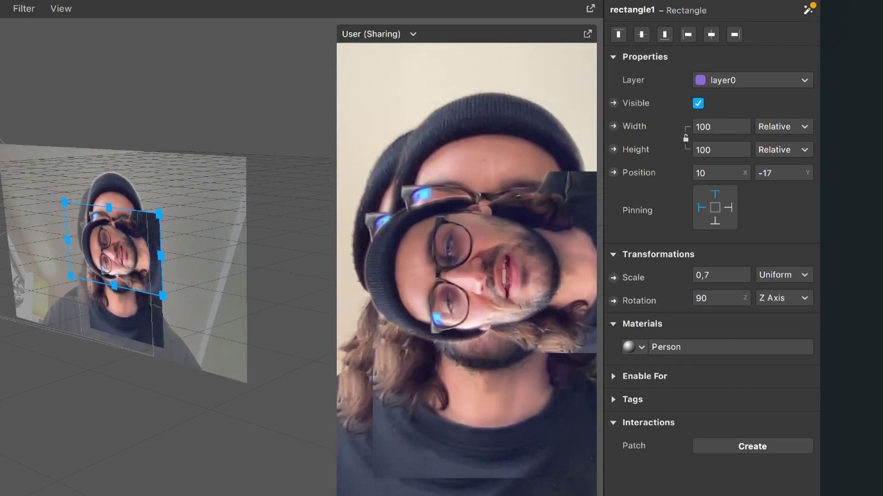
Drag rectangle0 left on the canvas to position -139, 43
click(126, 320)
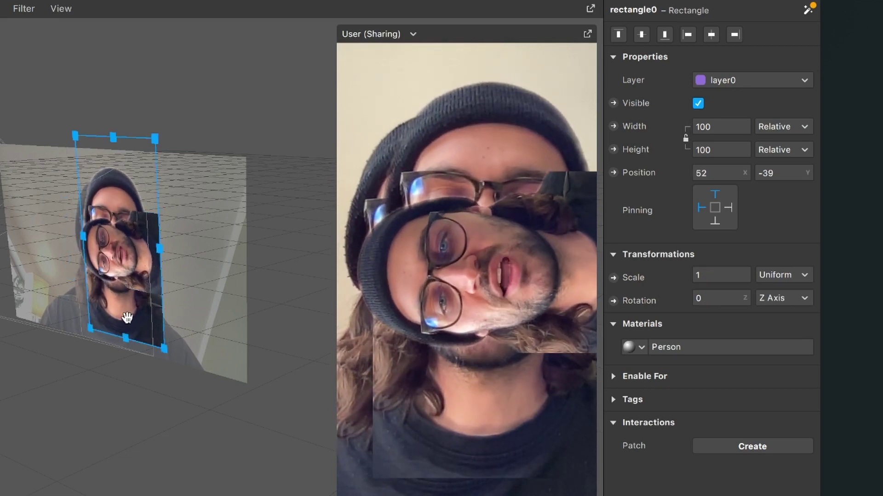
drag(126, 319, 91, 329)
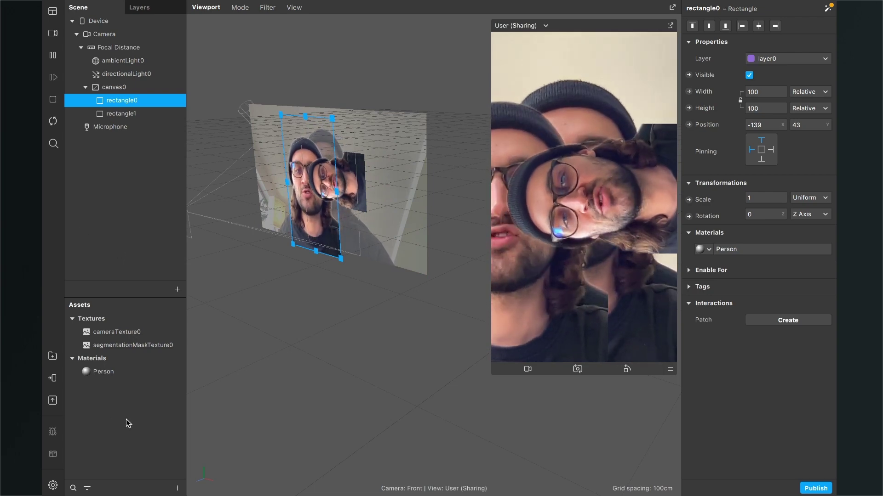
Create a new material named Background
click(177, 488)
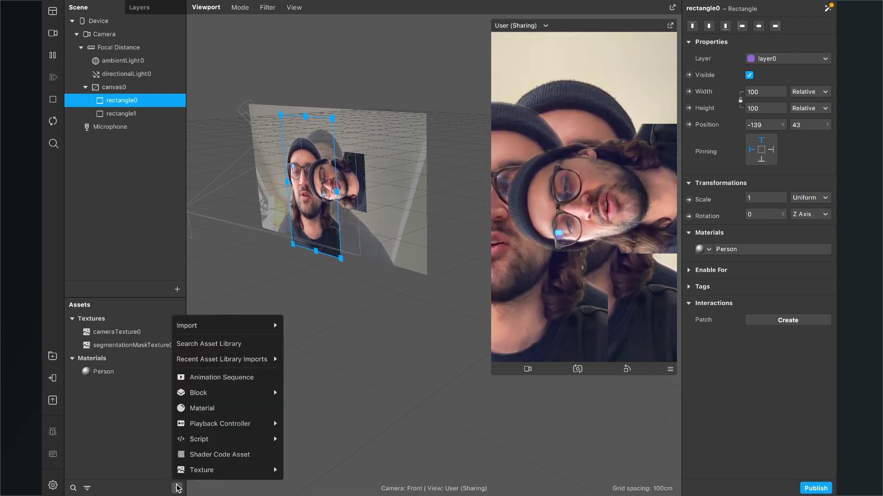
click(223, 409)
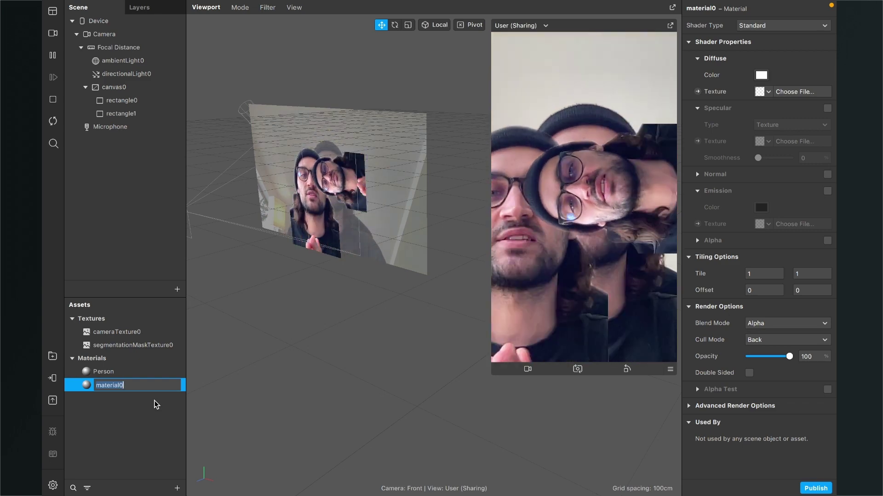
text(Background)
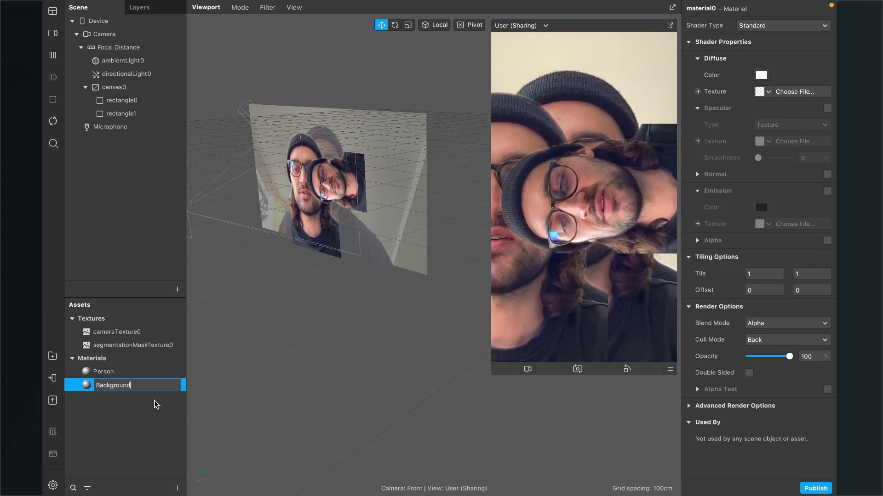
key(Return)
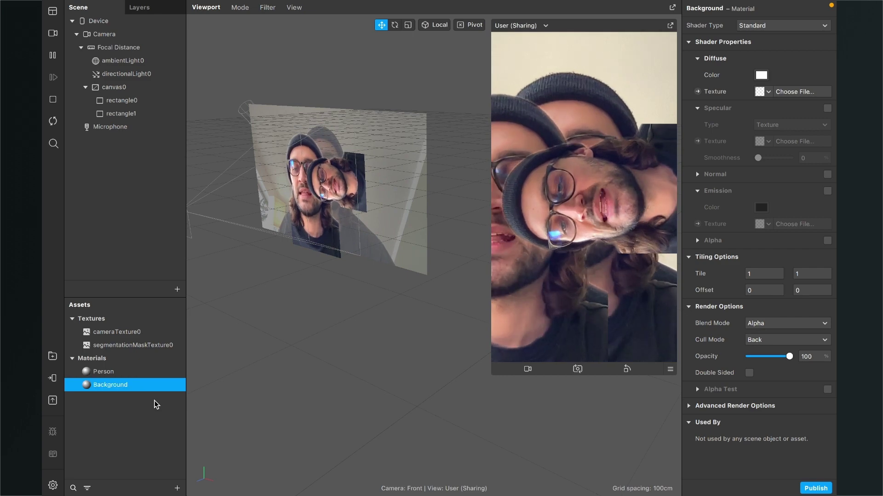
Switch Background to the Flat shader with an orange diffuse color
click(781, 25)
click(761, 29)
click(758, 76)
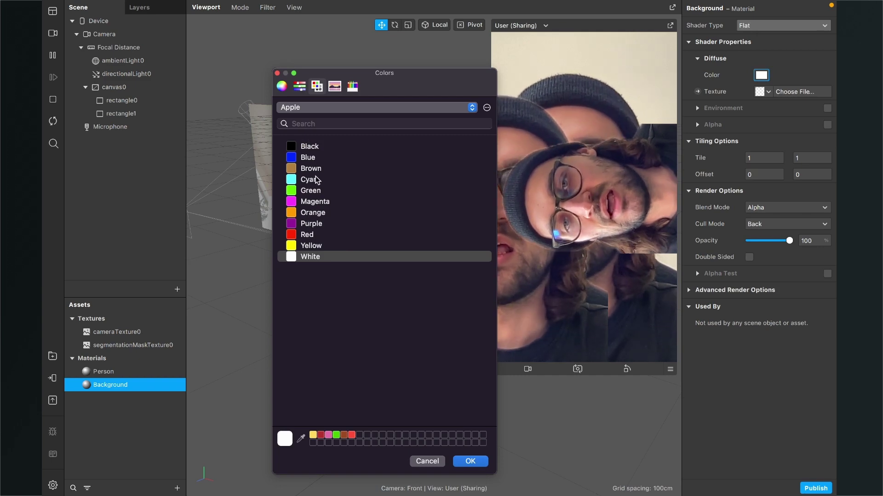
click(312, 214)
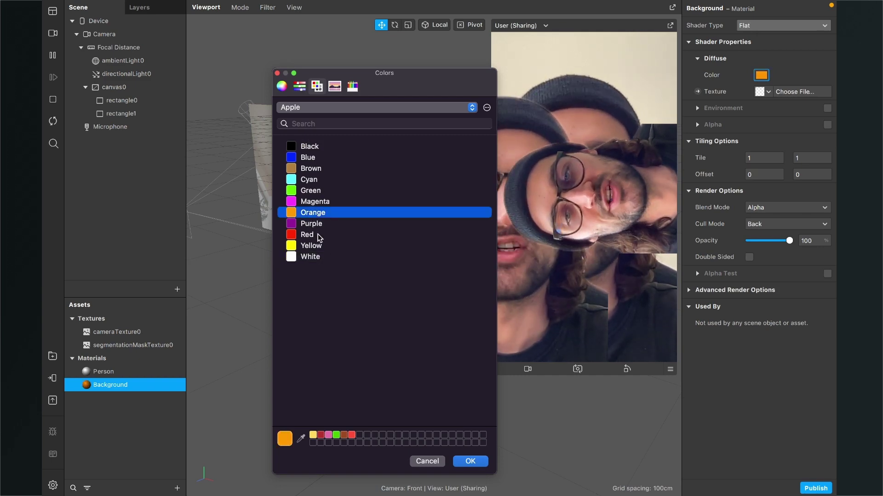
click(467, 459)
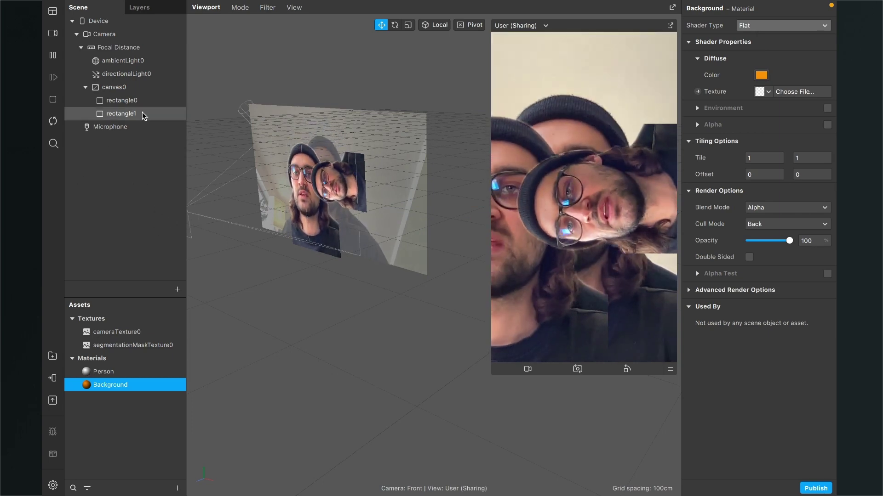
Insert a new rectangle, rectangle2, into canvas0 by searching 're'
click(178, 290)
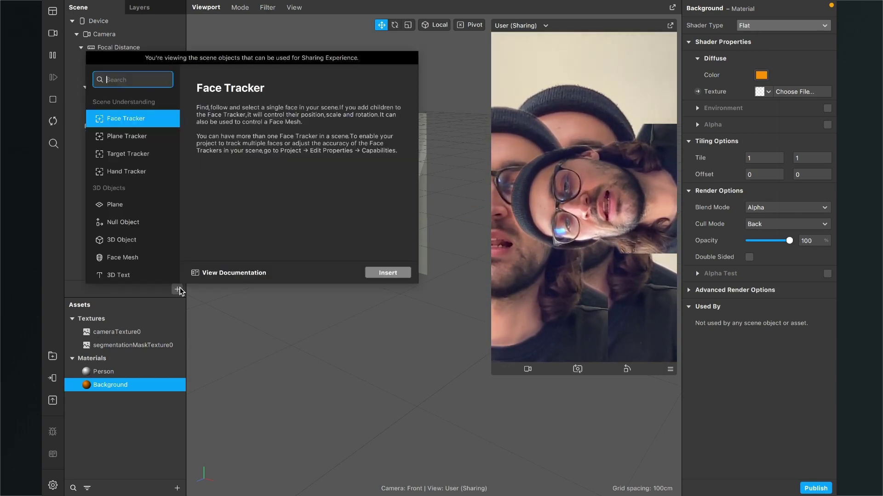
text(re)
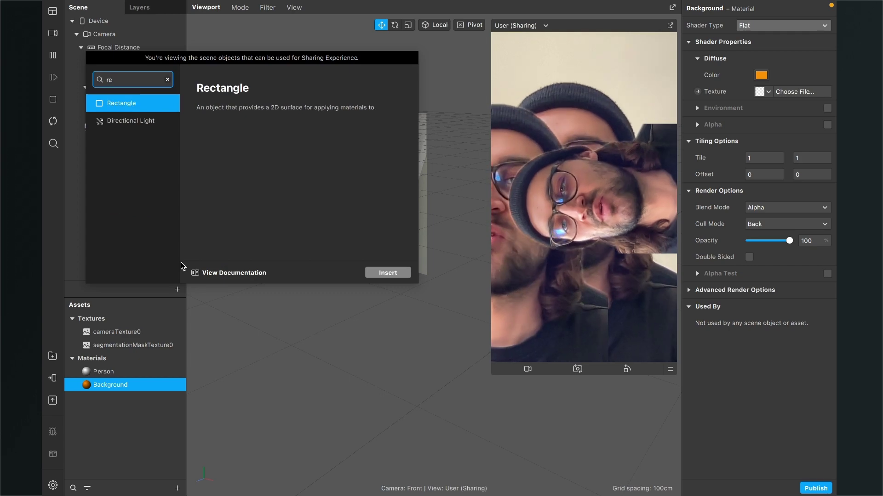
key(Return)
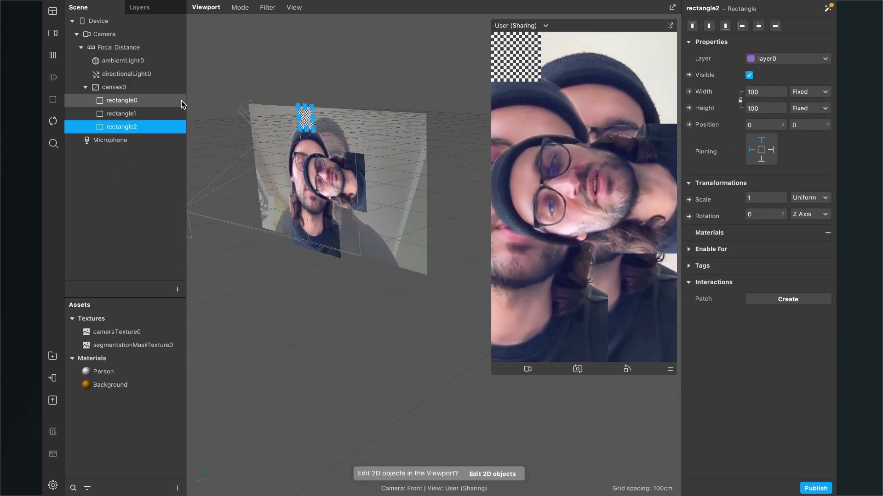
Set rectangle2's width and height to Fill and assign the orange Background material
click(771, 92)
click(765, 108)
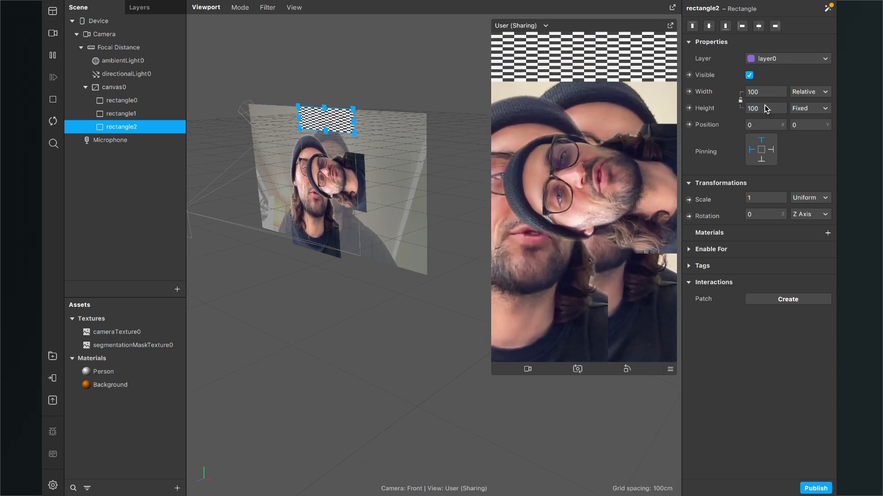
click(764, 108)
click(761, 126)
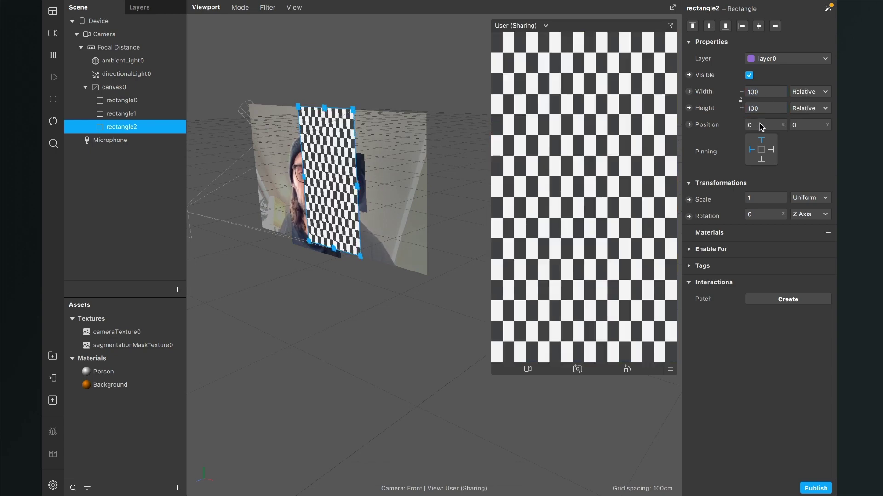
click(827, 233)
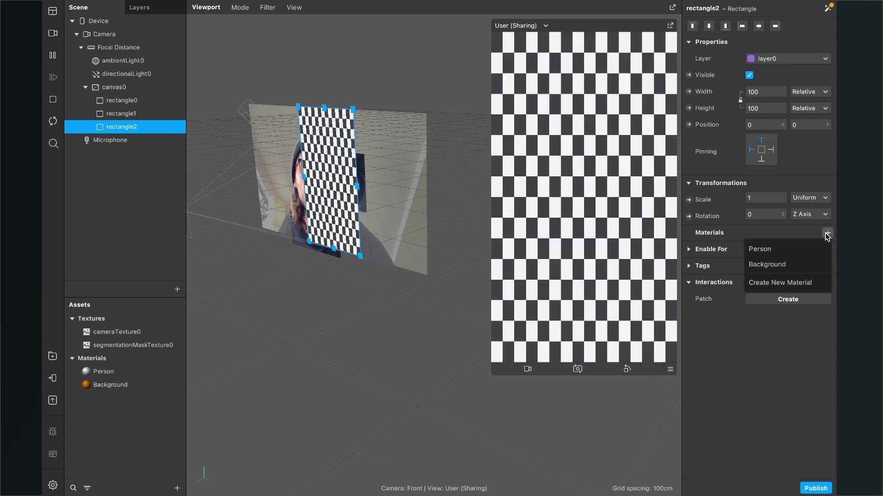
click(783, 269)
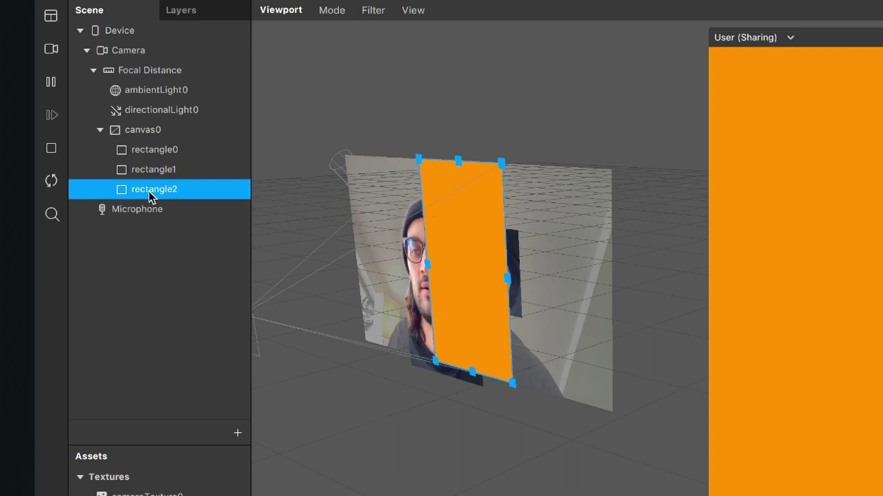
Rename rectangle2 to Background, rectangle1 to Person 1, and rectangle0 to Person 2
double_click(148, 191)
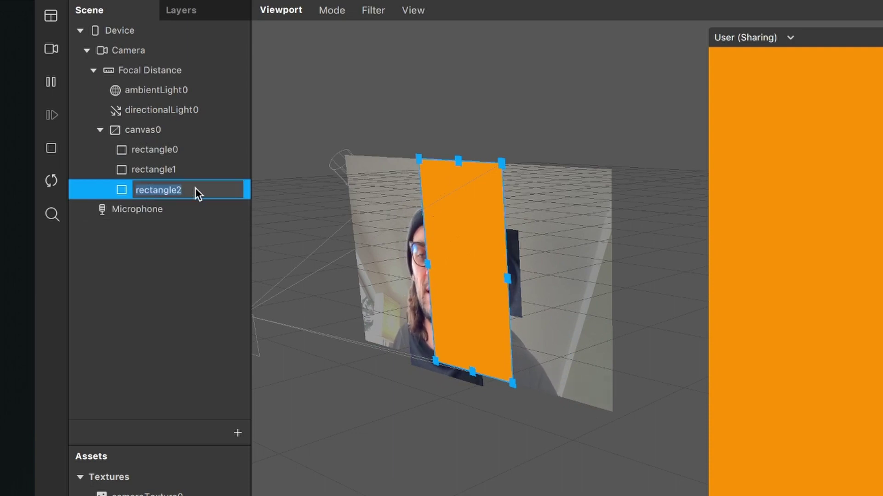
text(Background)
key(Return)
double_click(174, 169)
text(Person 1)
key(Return)
double_click(169, 152)
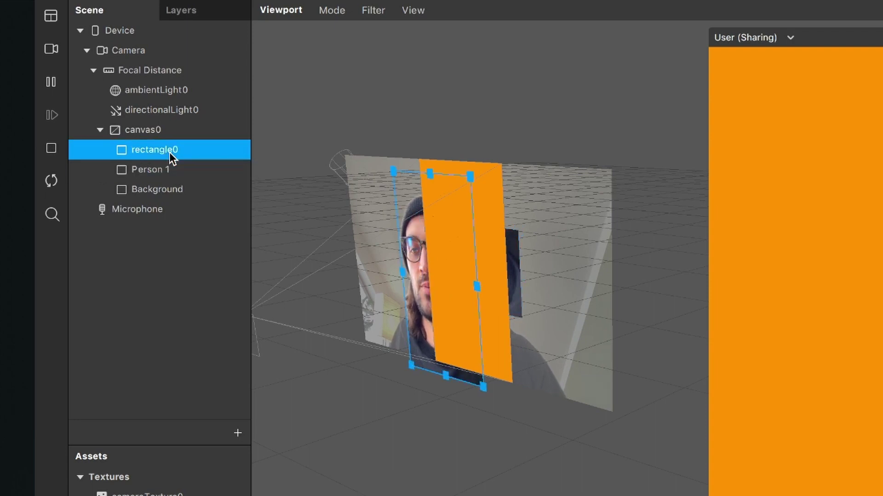
text(Person)
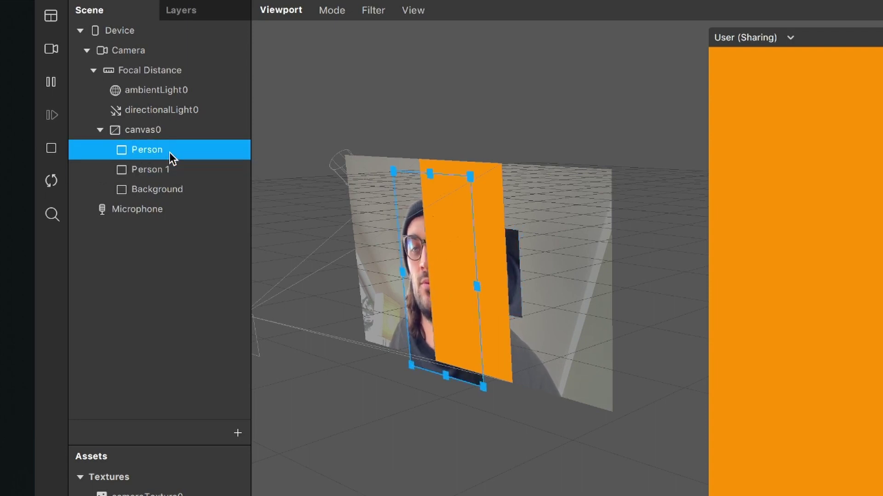
text( 2)
key(Return)
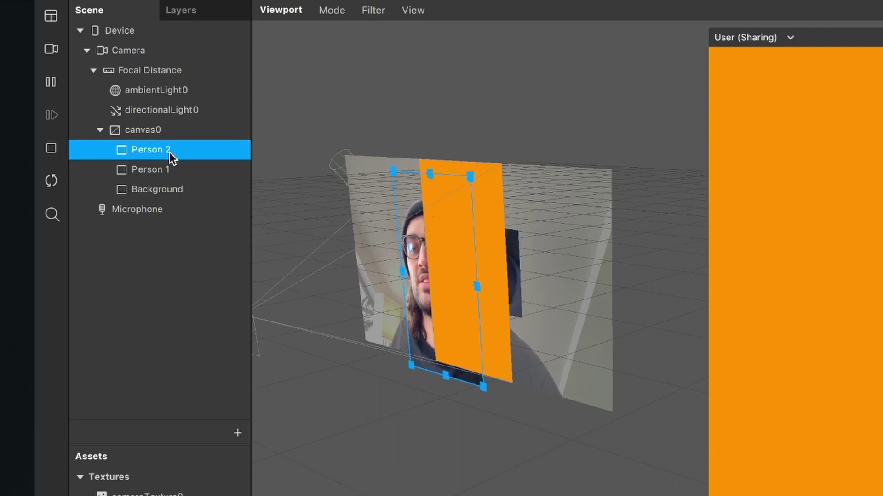
Move the Background row above Person 2 as canvas0's first child, behind the persons
click(142, 189)
drag(139, 137, 140, 134)
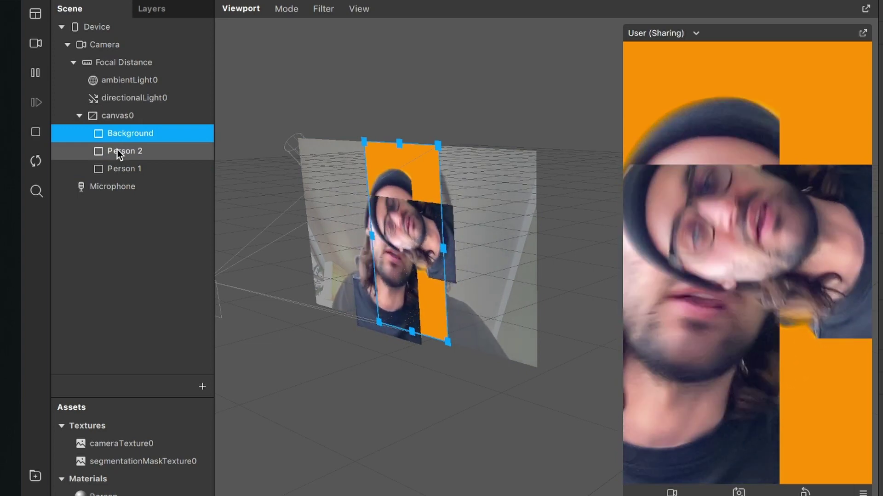
Duplicate Person 2 into Person3, then shift Person 2 up and right in the Viewport
click(160, 156)
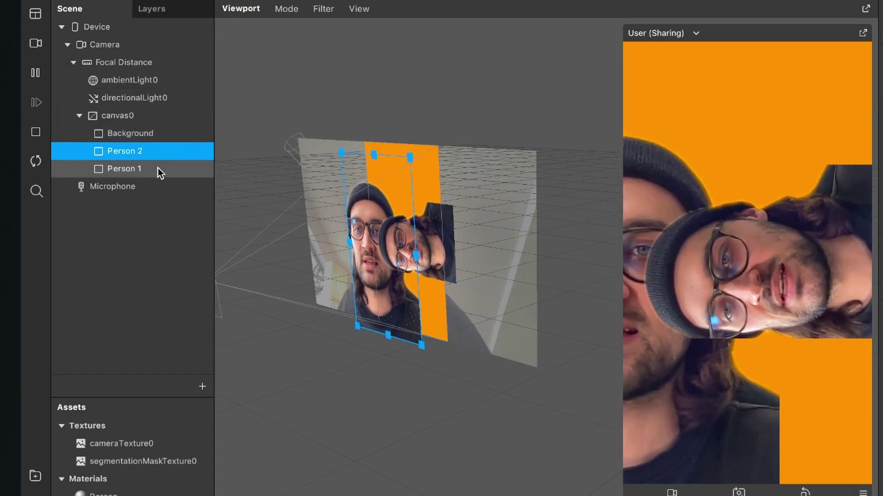
right_click(139, 157)
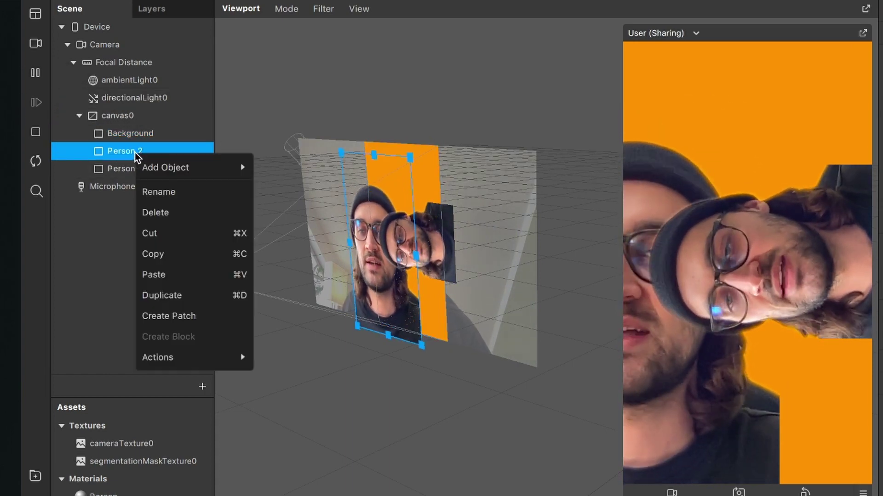
click(174, 296)
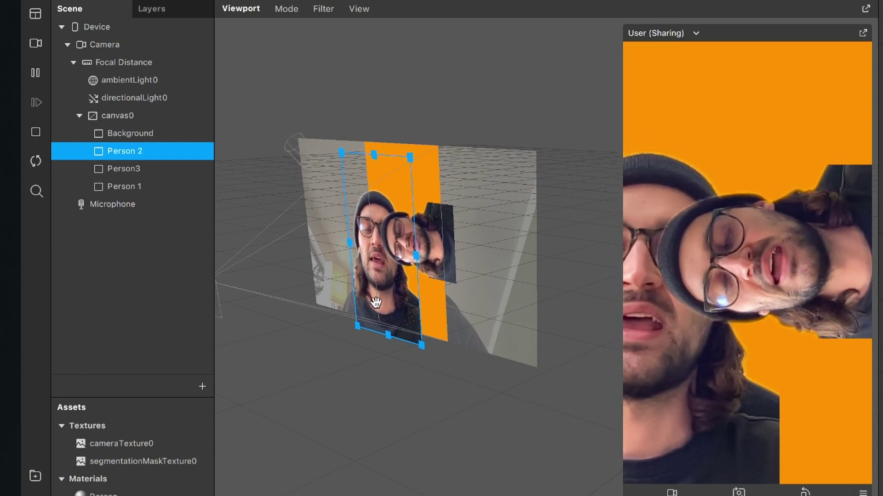
drag(376, 302, 406, 279)
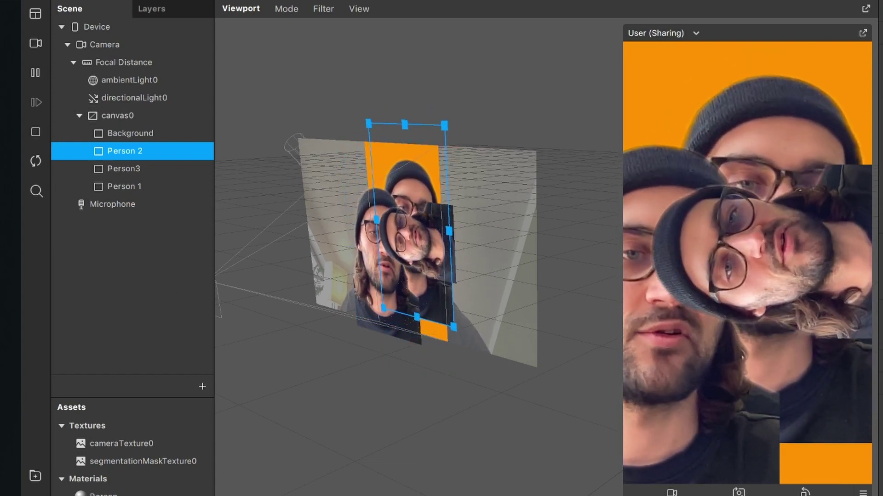